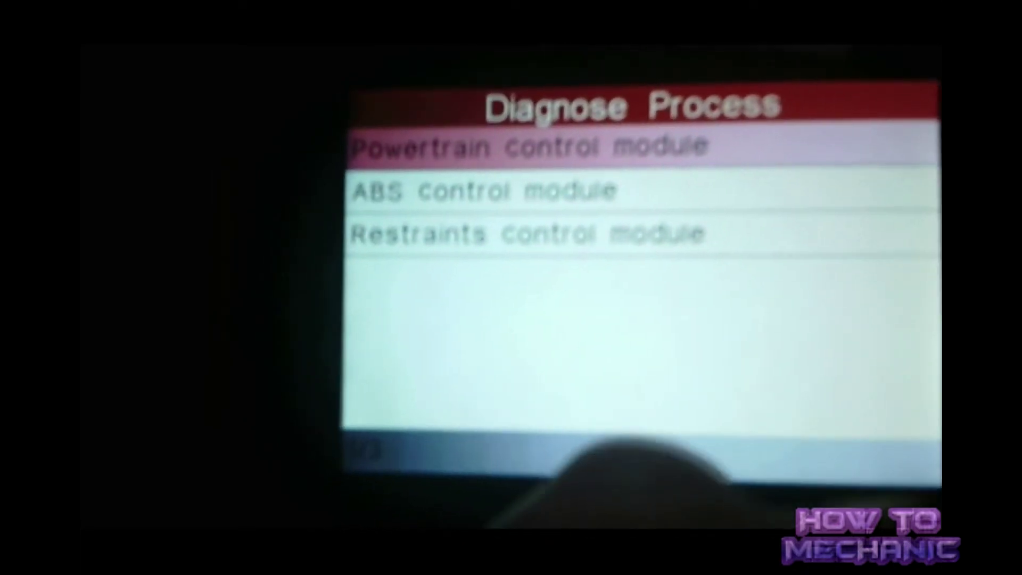
key("Down")
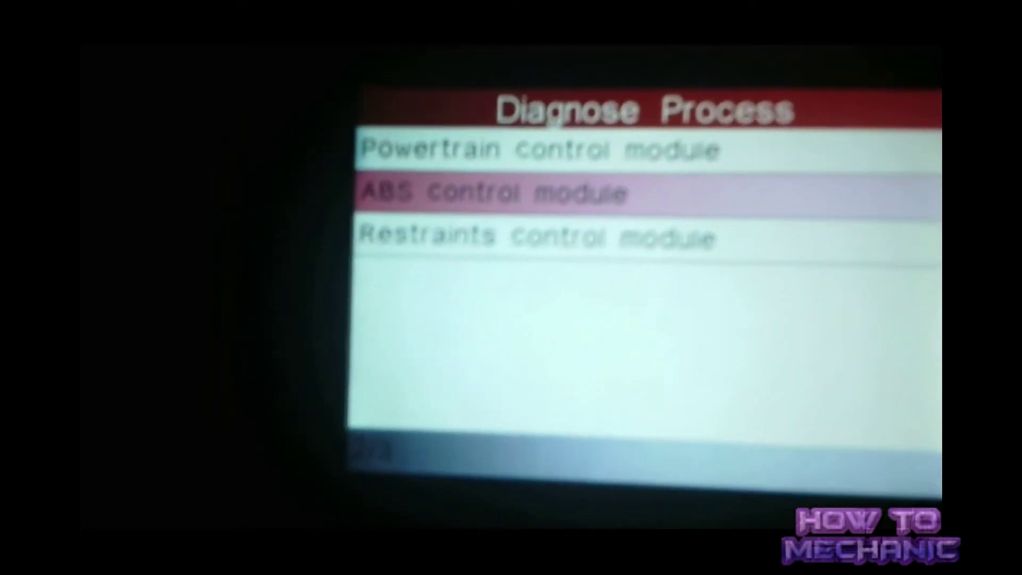
key("Return")
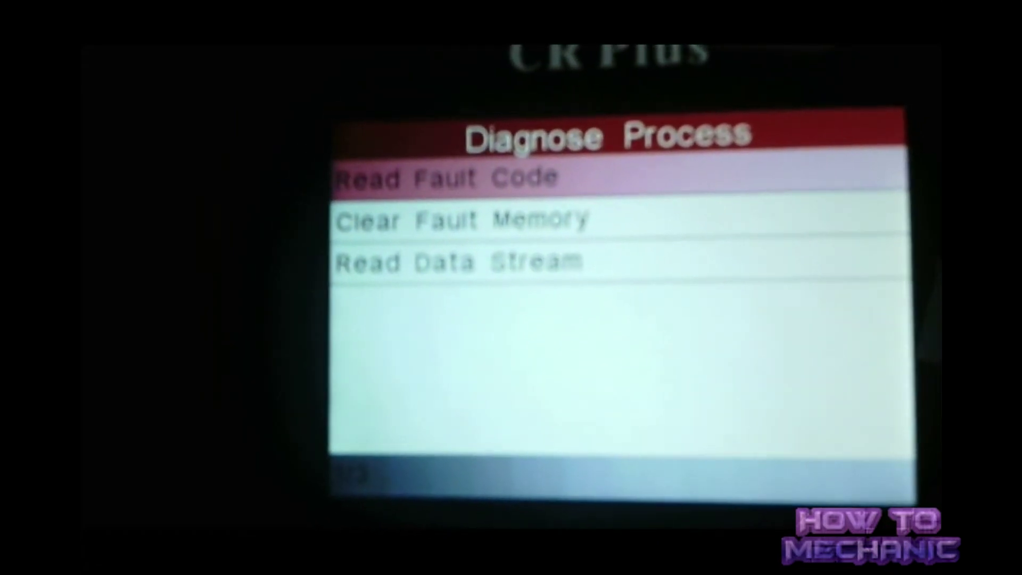
key("Return")
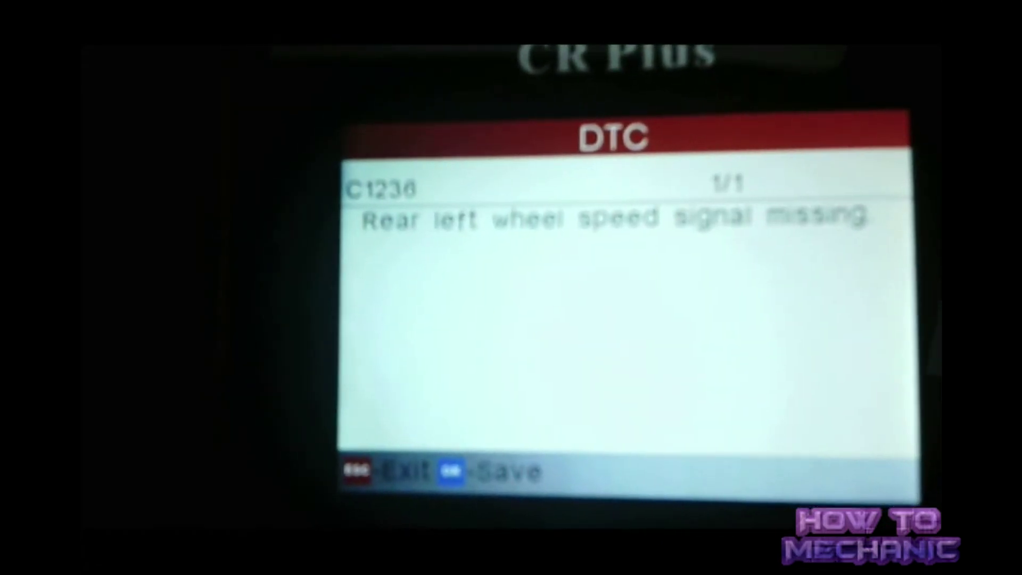